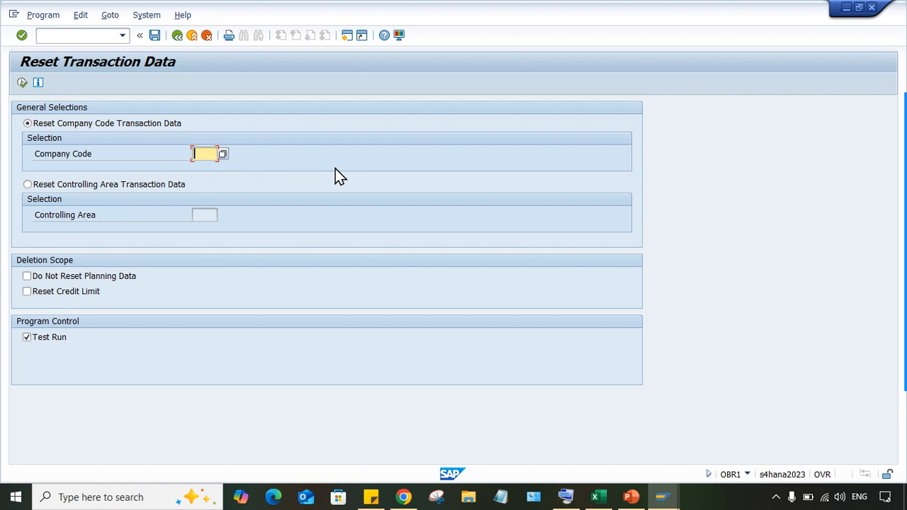
# - Try to run the company code transaction data reset for company code TM05 as a test run
pyautogui.write('TM05')
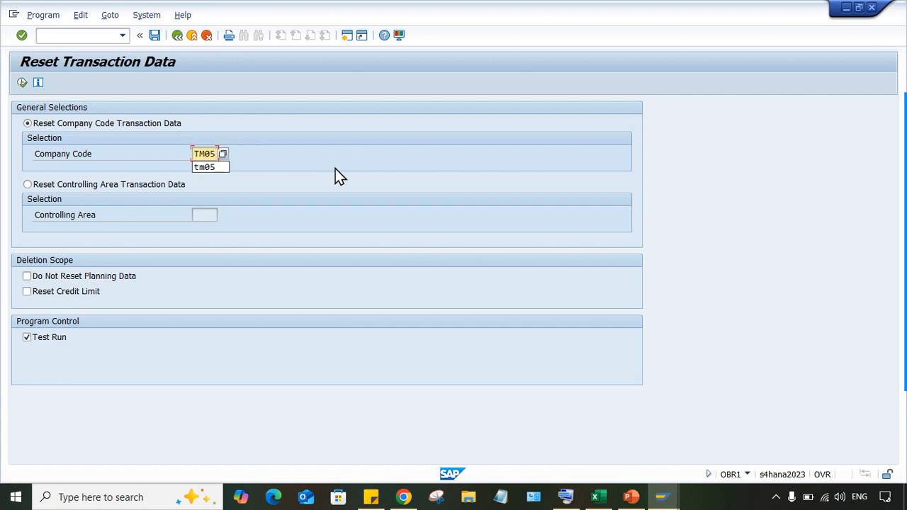
pyautogui.click(273, 161)
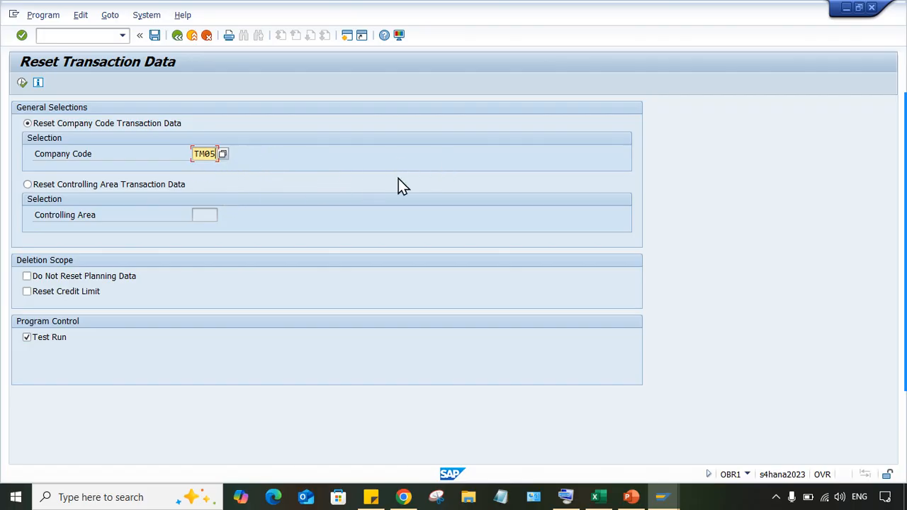
pyautogui.click(22, 83)
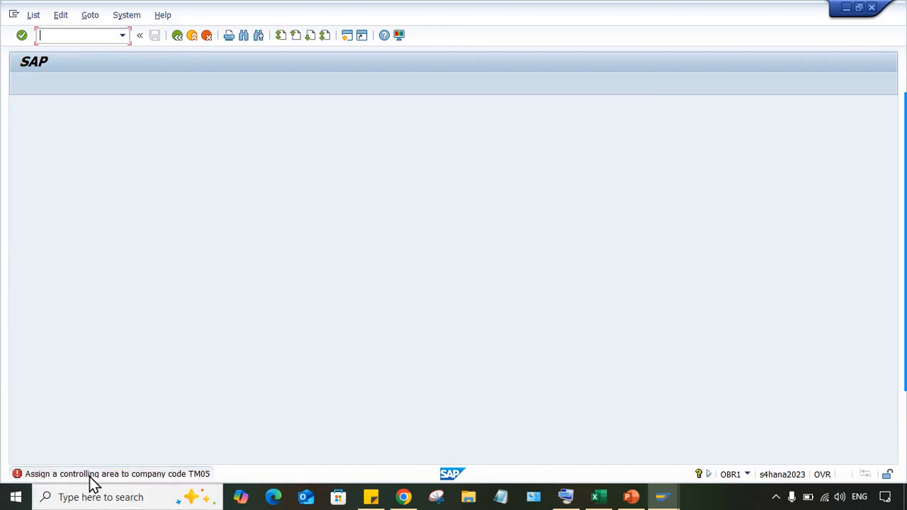
# - In a new session, start a new controlling area entry TM05 in OKKP, adopting the settings of company code TM05
pyautogui.click(346, 35)
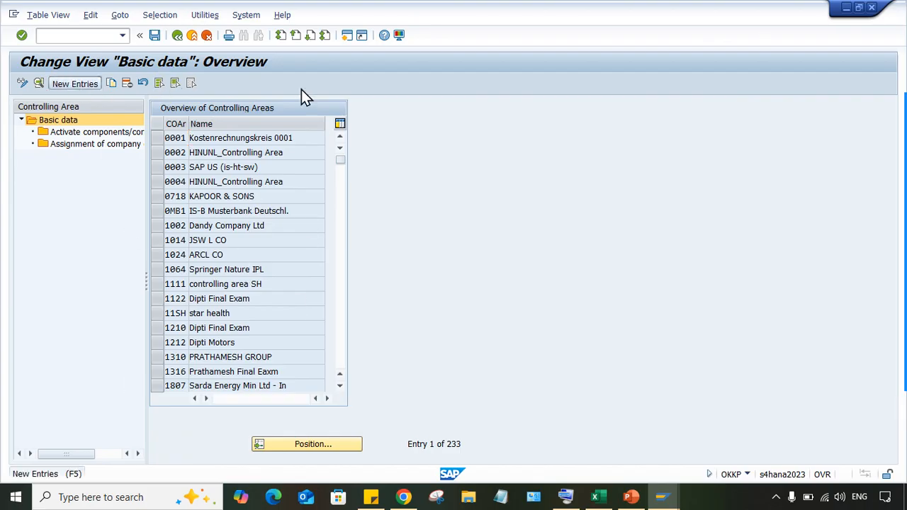
pyautogui.click(281, 110)
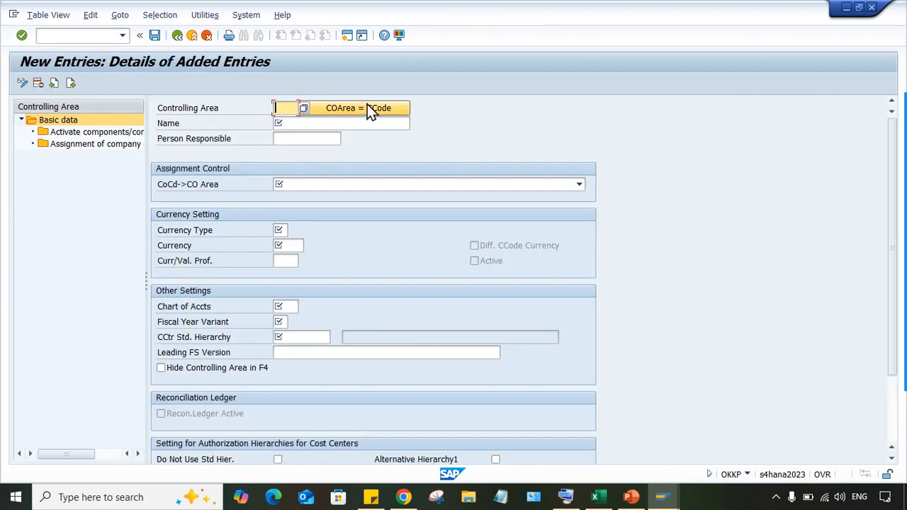
pyautogui.write('TM05')
pyautogui.click(365, 112)
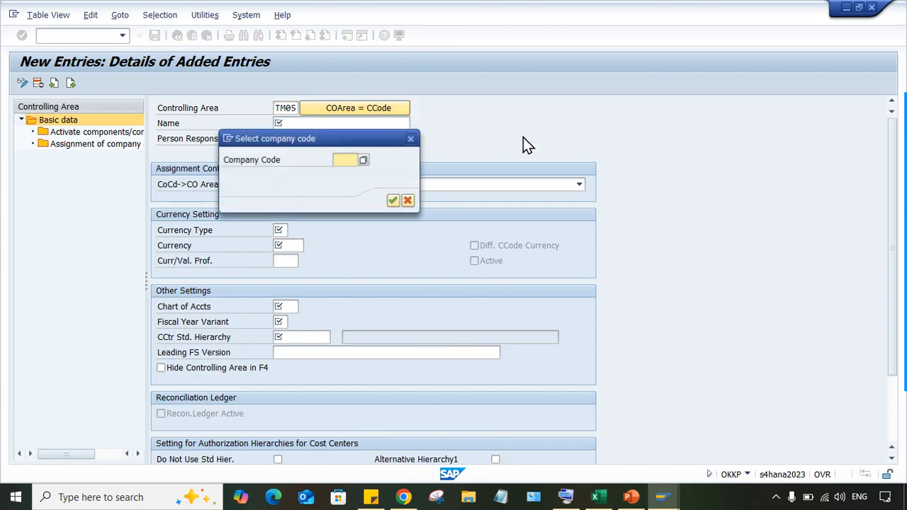
pyautogui.write('TM05')
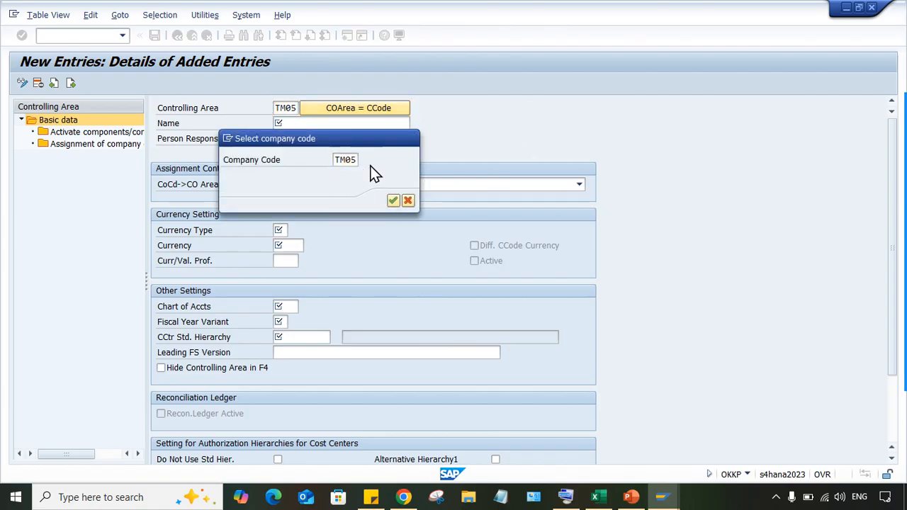
pyautogui.press('Return')
# - Set the assignment control to "Controlling area same as company code" and the cost center standard hierarchy to TM05
pyautogui.click(303, 186)
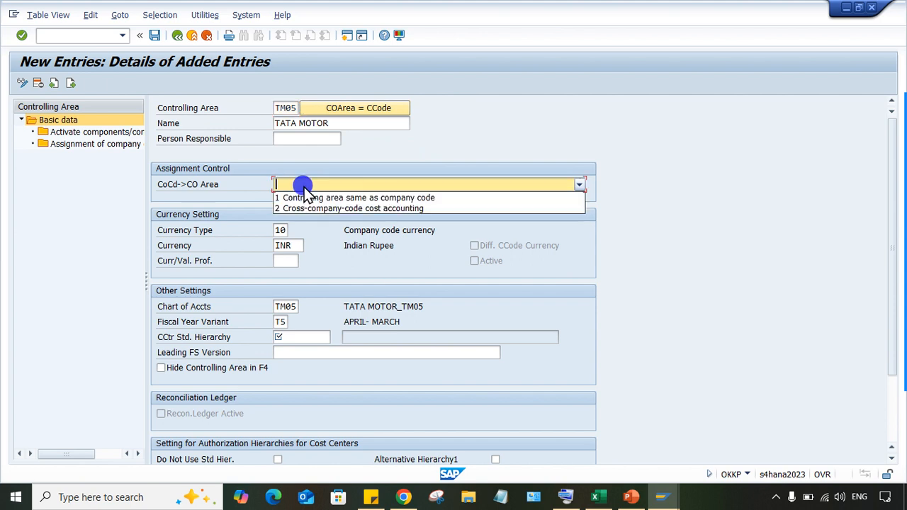
pyautogui.click(312, 197)
pyautogui.click(276, 338)
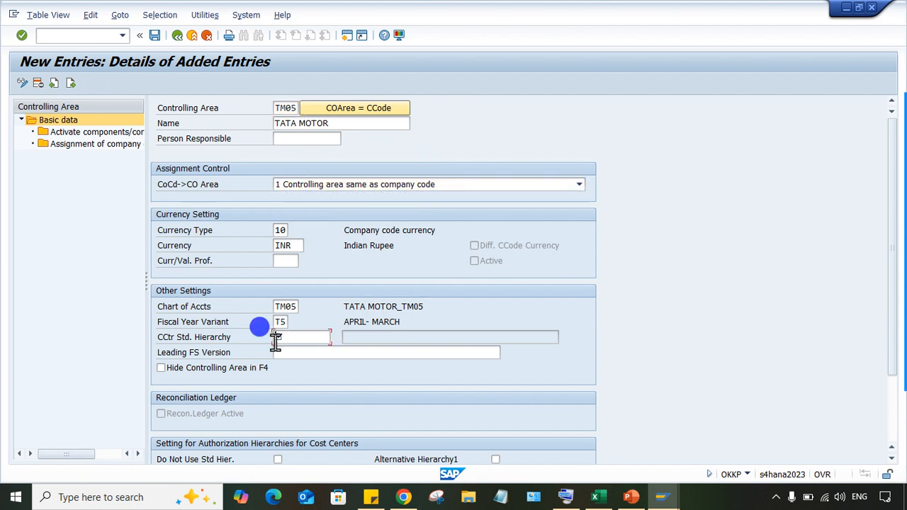
pyautogui.click(299, 337)
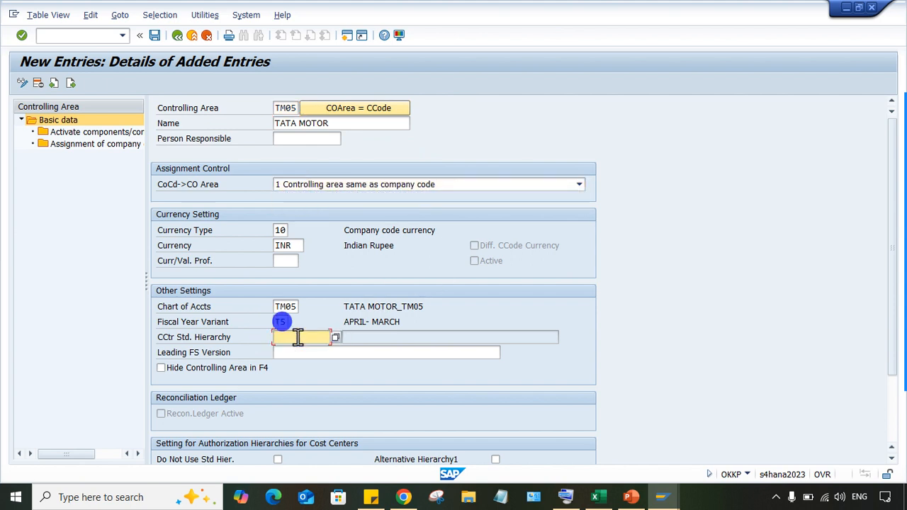
pyautogui.write('TM05')
# - Save the new controlling area TM05 under the TATA MOTER customizing request and dismiss the message log
pyautogui.press('Return')
pyautogui.click(204, 296)
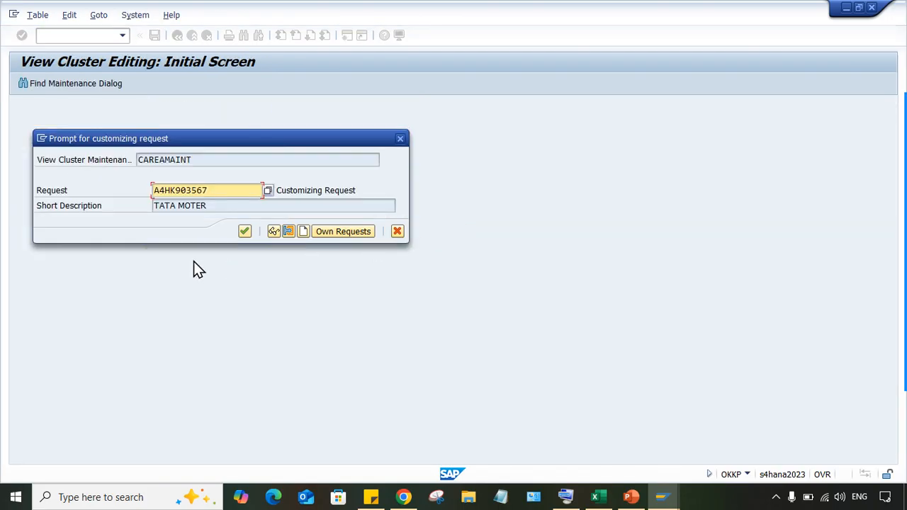
pyautogui.click(245, 231)
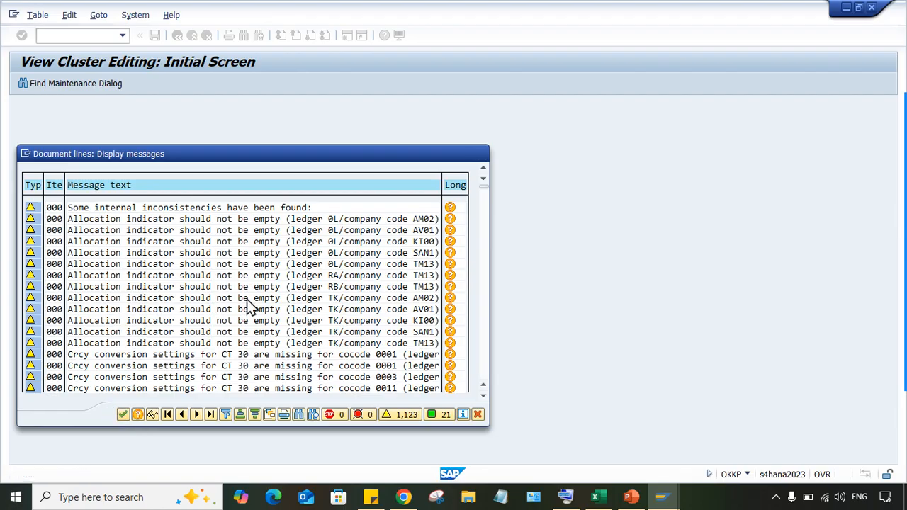
pyautogui.press('Return')
# - Assign company code TM05 to controlling area TM05 as a new entry and save it
pyautogui.doubleClick(76, 145)
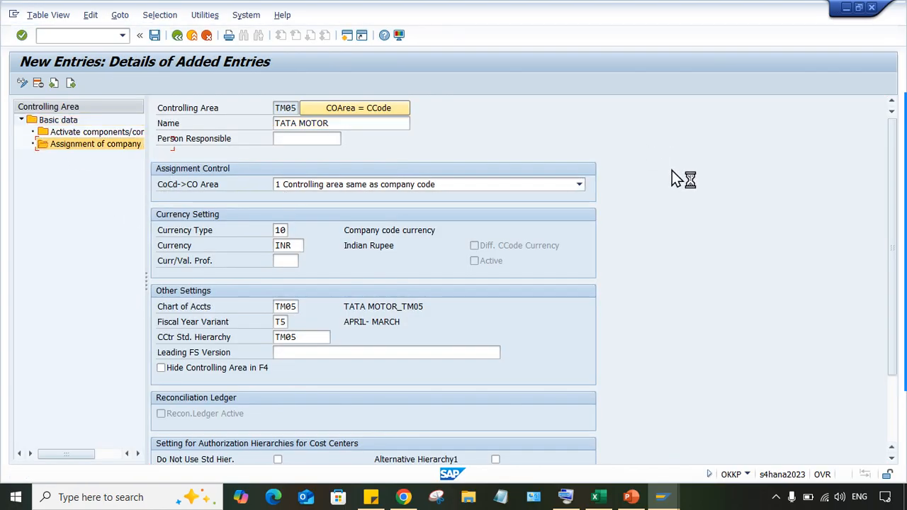
pyautogui.click(56, 84)
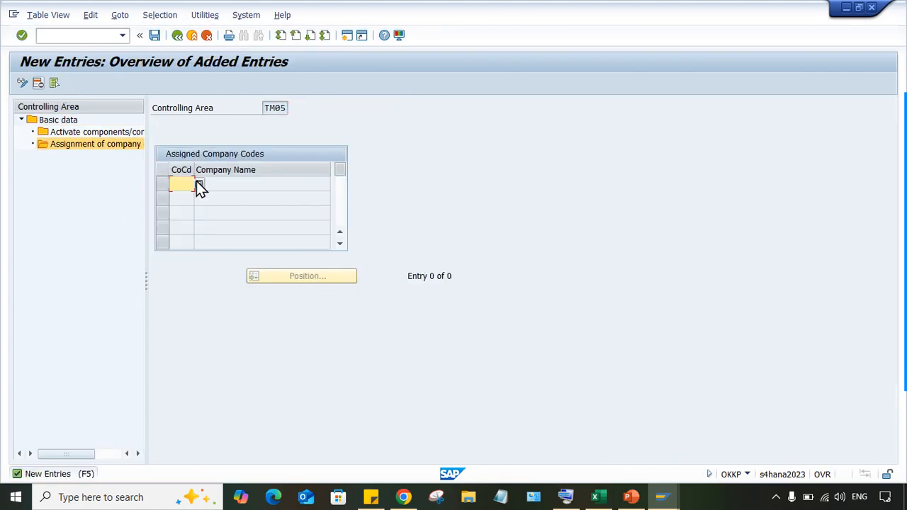
pyautogui.write('TM05')
pyautogui.press('Return')
pyautogui.hotkey('ctrl', 's')
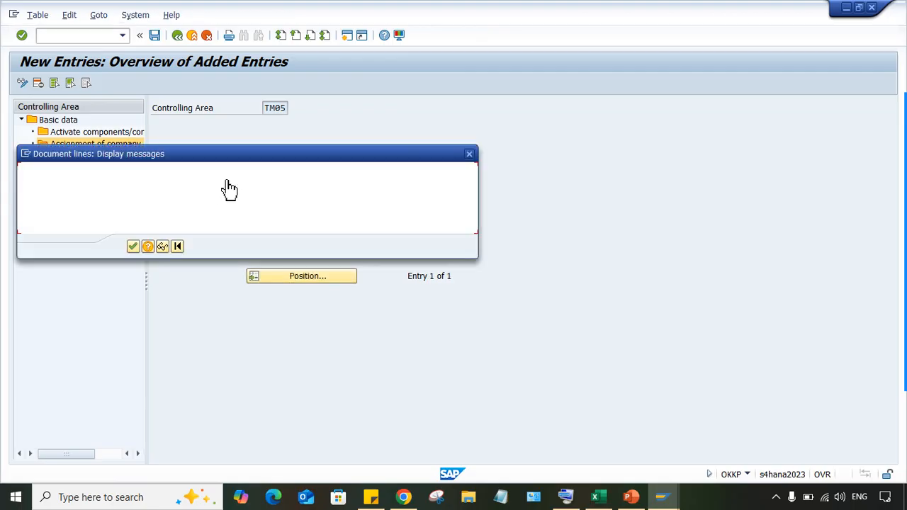
pyautogui.click(129, 248)
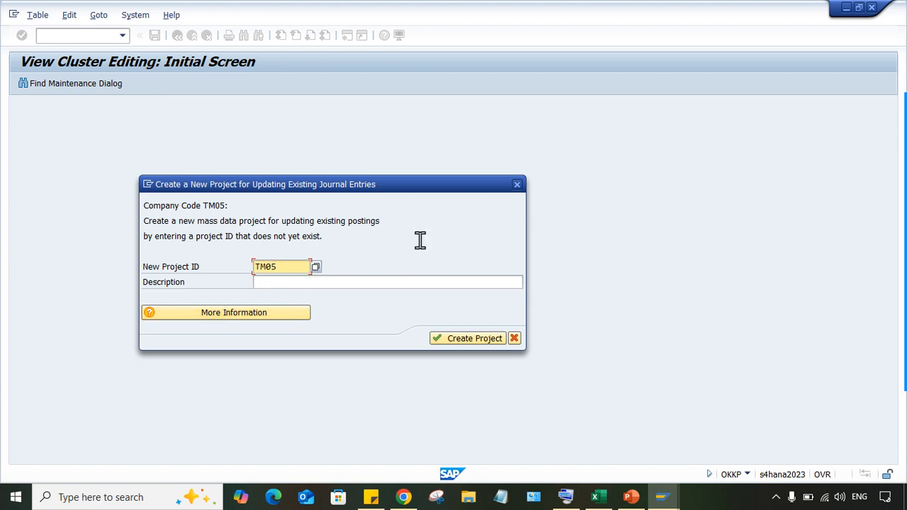
# - Create the mass data project TM05 for updating existing journal entries, with the description TATA MOTOR
pyautogui.press('Tab')
pyautogui.write('TA')
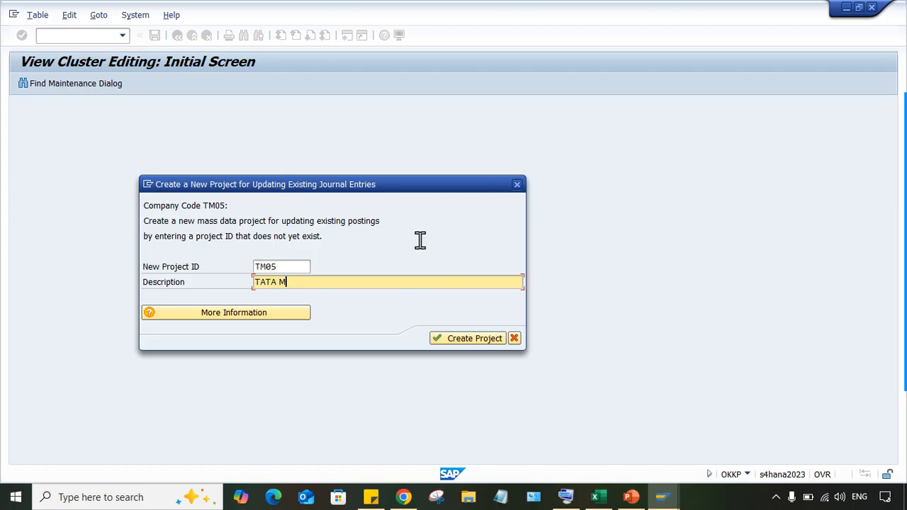
pyautogui.hotkey('shift', 'Tab')
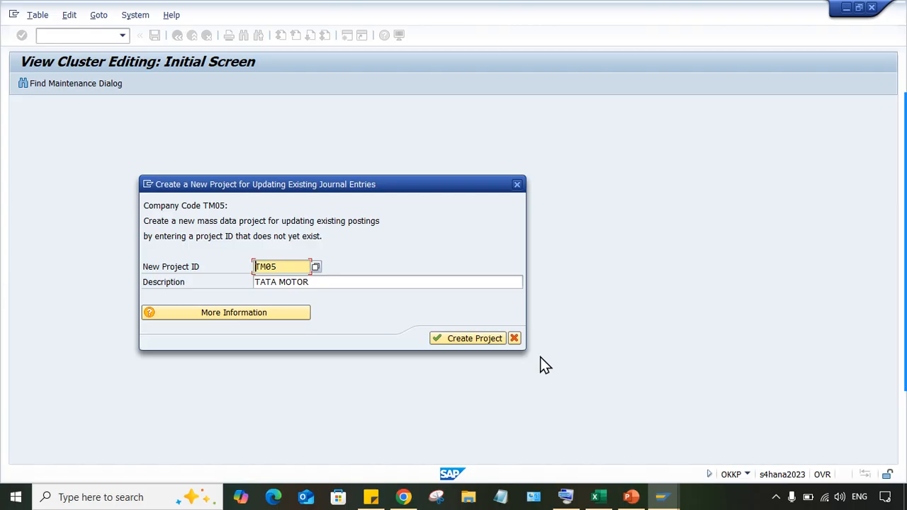
pyautogui.click(431, 341)
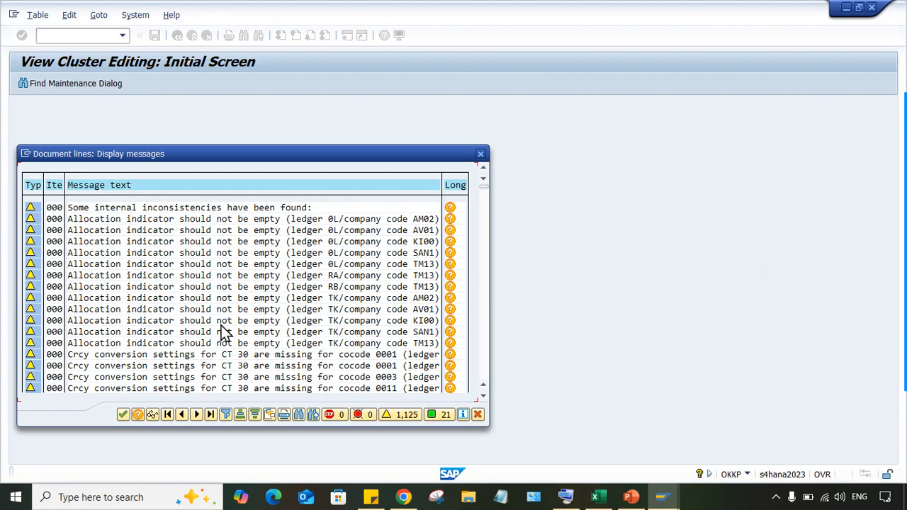
pyautogui.click(126, 414)
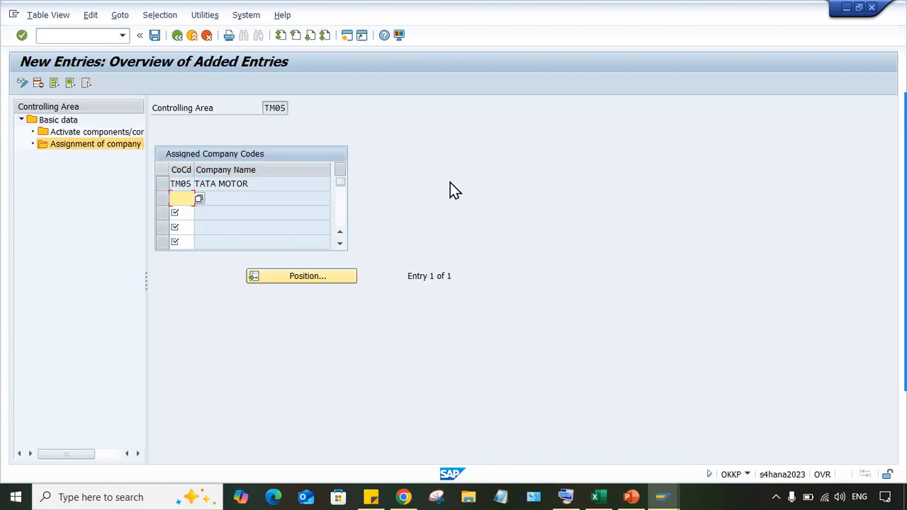
# - Add an activate-components entry for controlling area TM05 starting in fiscal year 2024 and save it
pyautogui.doubleClick(71, 134)
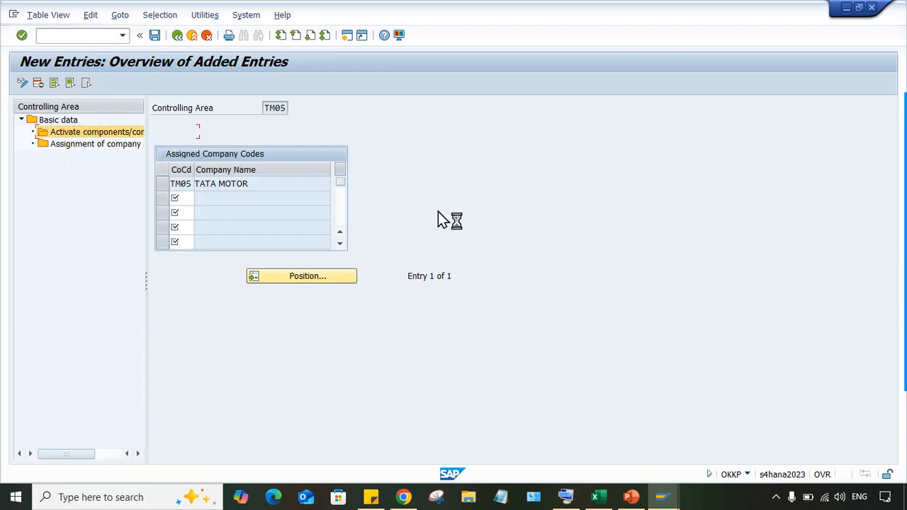
pyautogui.click(78, 83)
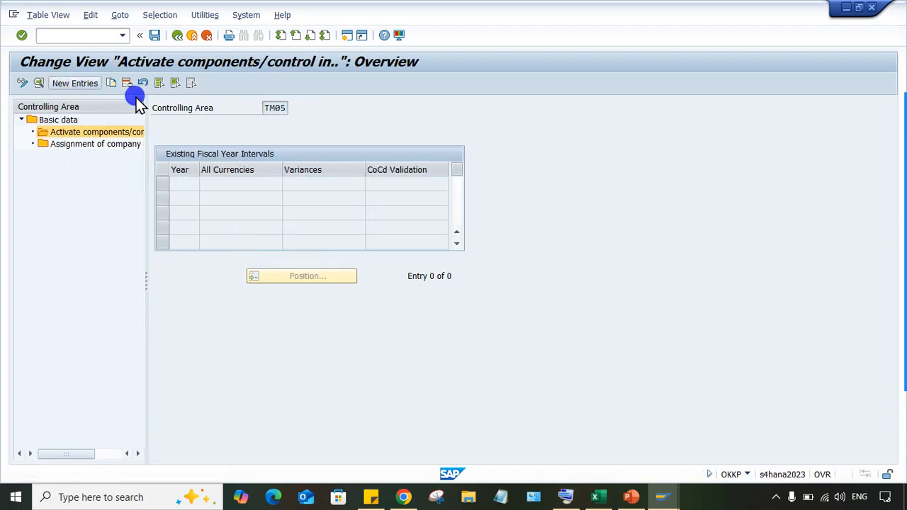
pyautogui.click(293, 124)
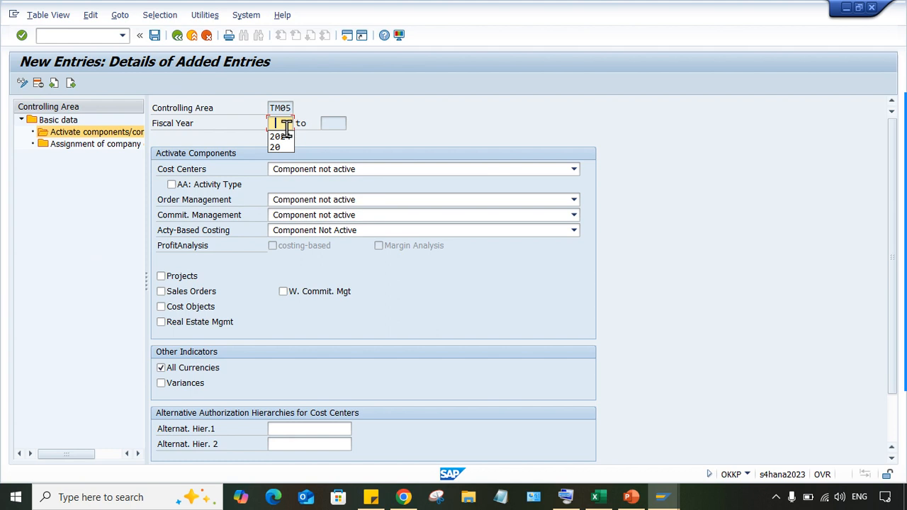
pyautogui.click(281, 134)
pyautogui.press('Return')
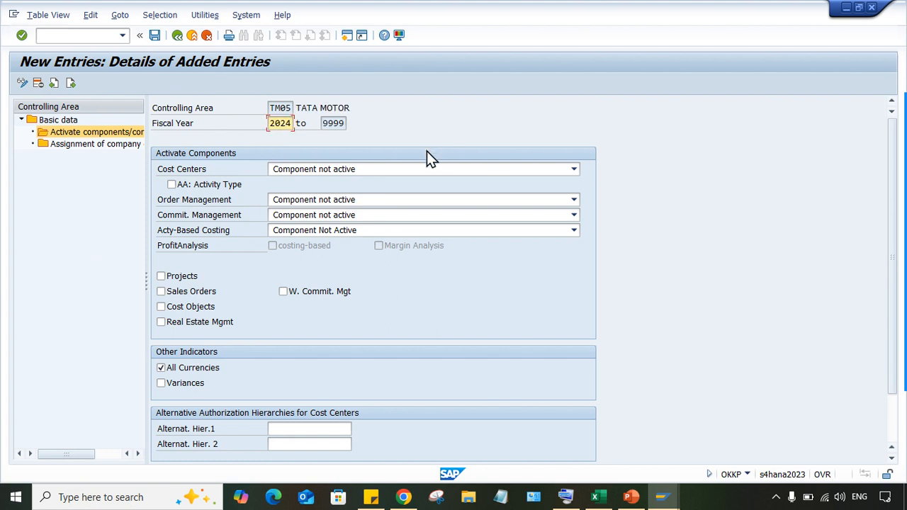
pyautogui.hotkey('ctrl', 's')
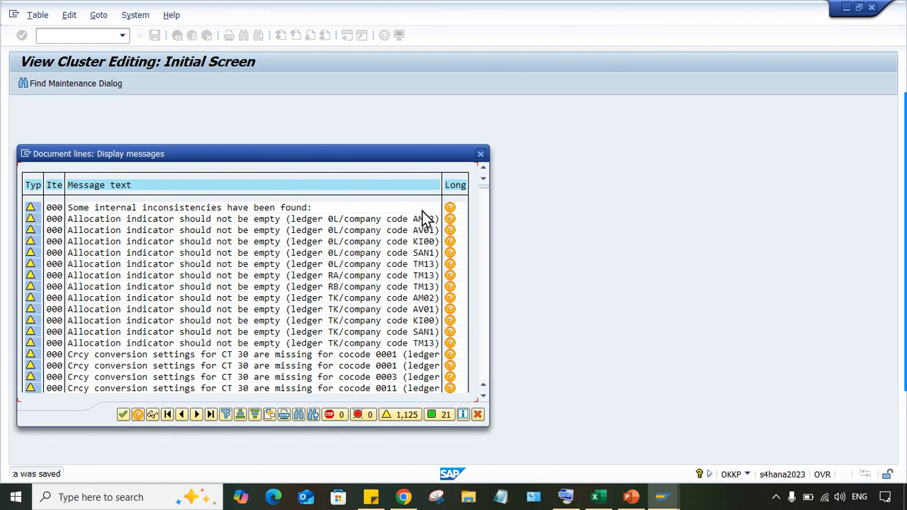
pyautogui.click(121, 418)
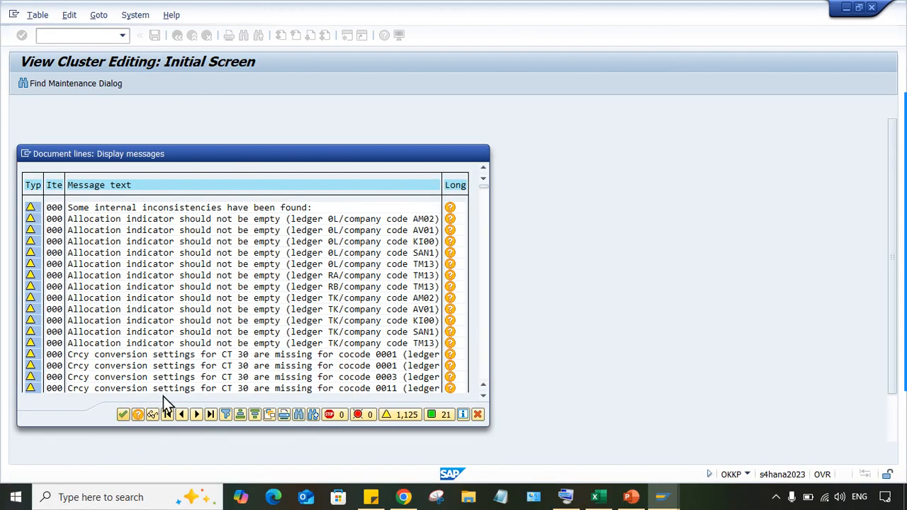
# - Switch back to the reset transaction data session and restart transaction OBR1
pyautogui.moveTo(661, 496)
pyautogui.click(653, 436)
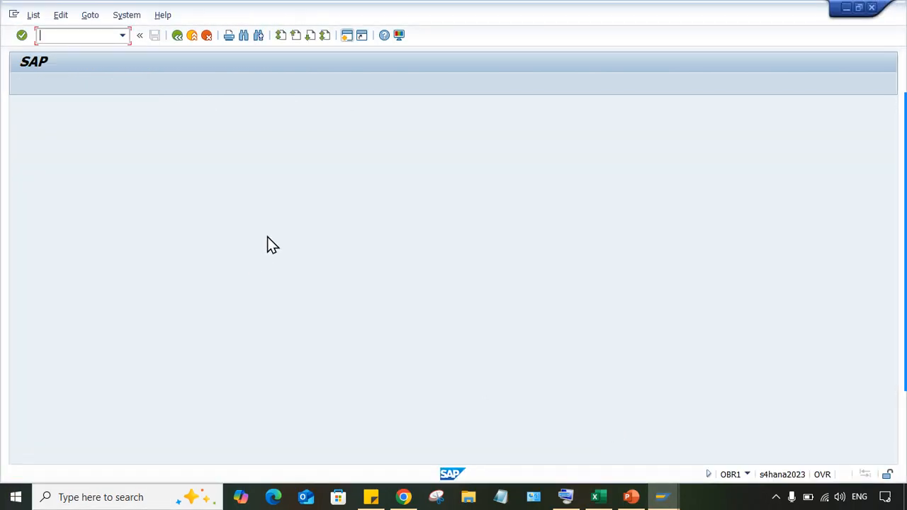
pyautogui.click(122, 35)
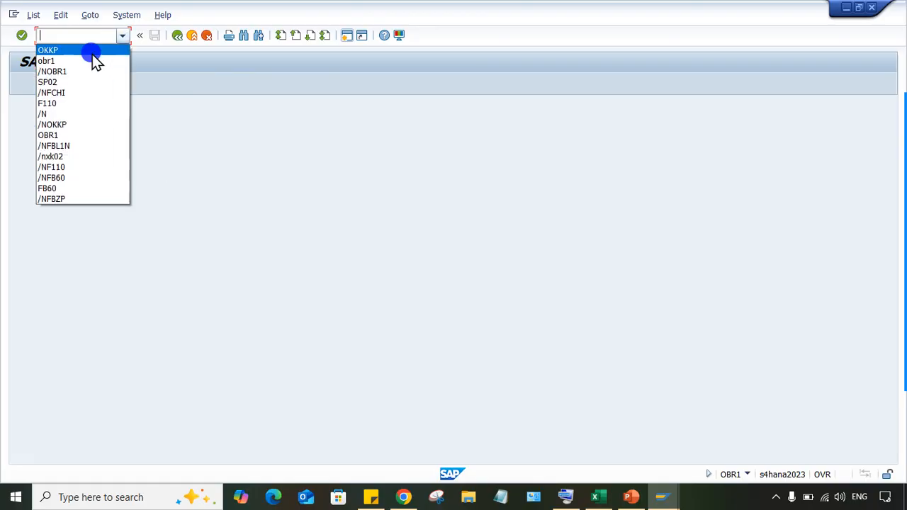
pyautogui.click(92, 59)
pyautogui.write('/NOBR1')
pyautogui.press('Return')
# - Execute the transaction data reset for company code TM05 as a test run and return to its selection screen
pyautogui.click(203, 153)
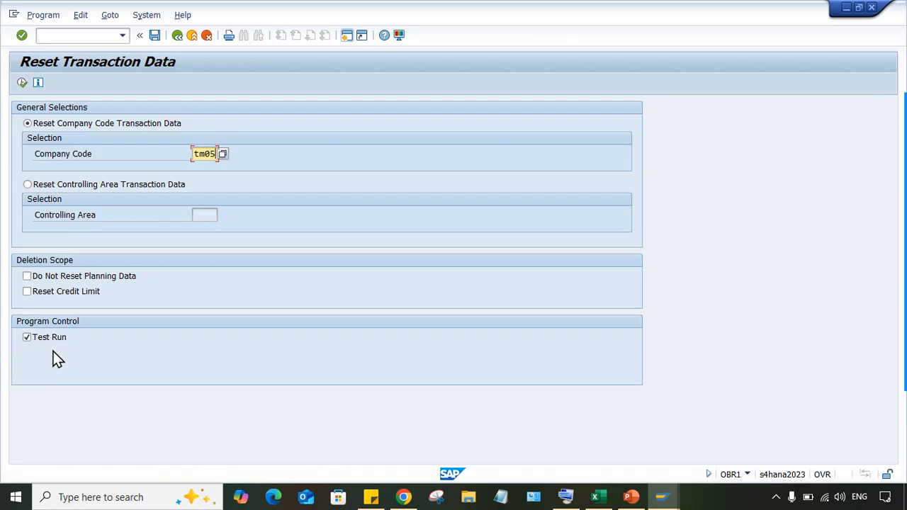
pyautogui.click(22, 83)
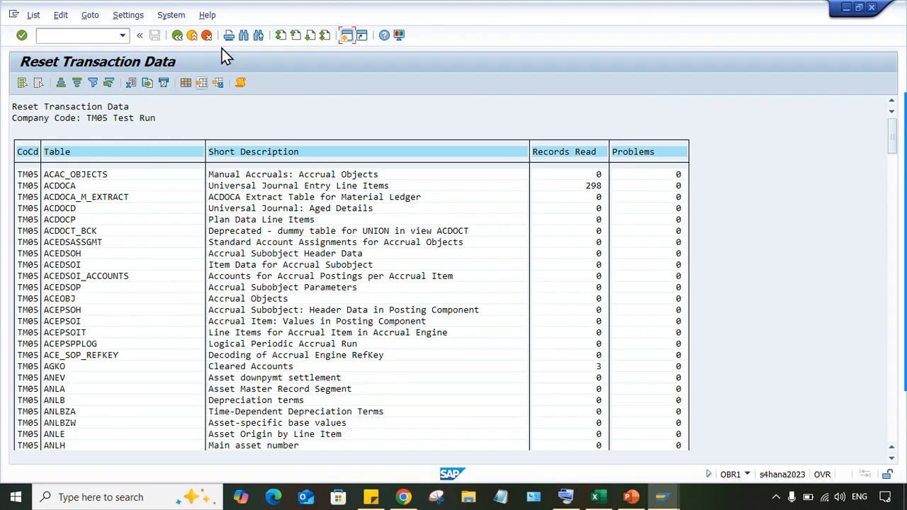
pyautogui.click(179, 35)
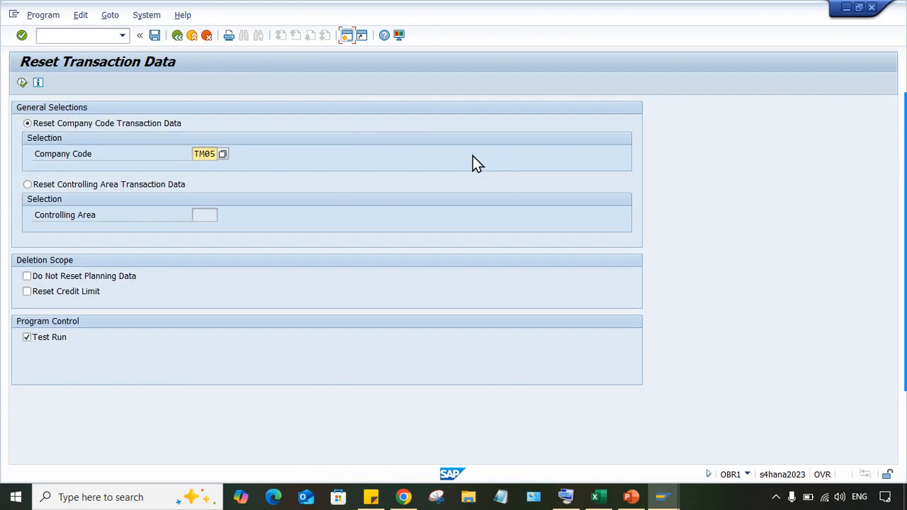
# - In a new session, use FBL3N to display and look through the open G/L line items of company code TM05
pyautogui.click(344, 36)
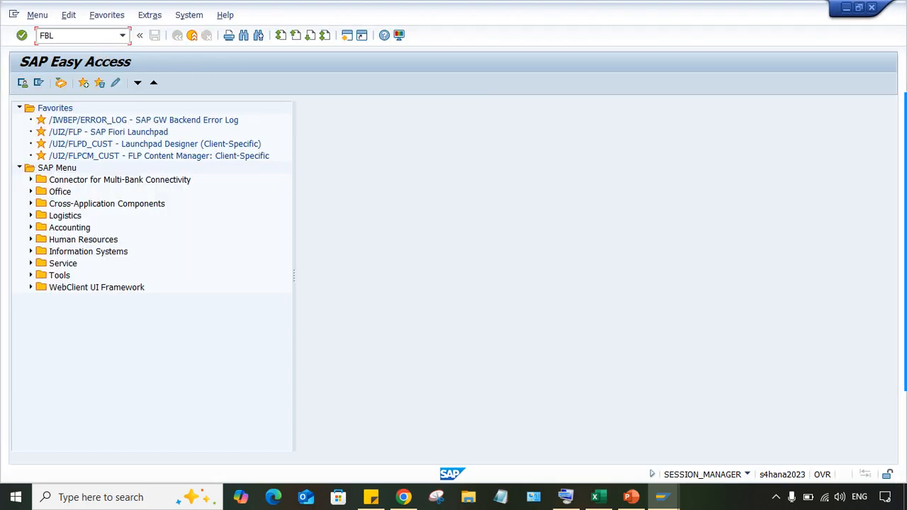
pyautogui.press('Return')
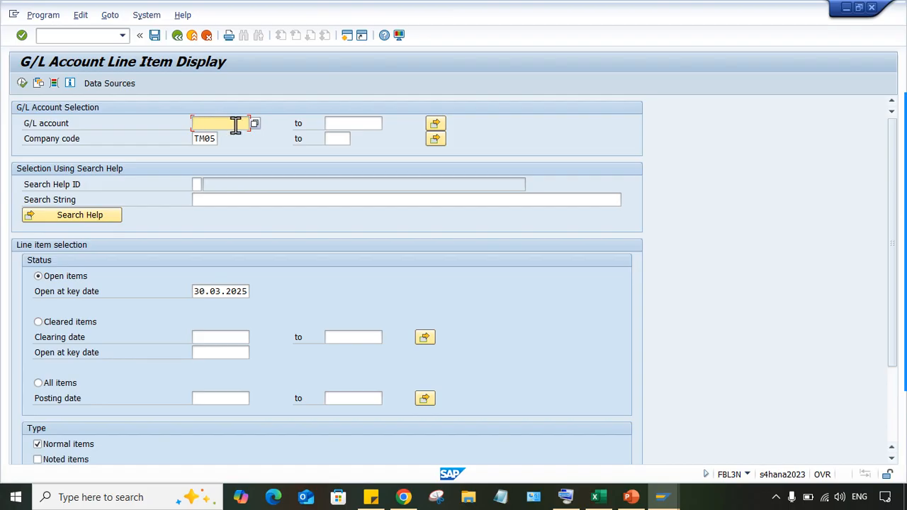
pyautogui.click(22, 83)
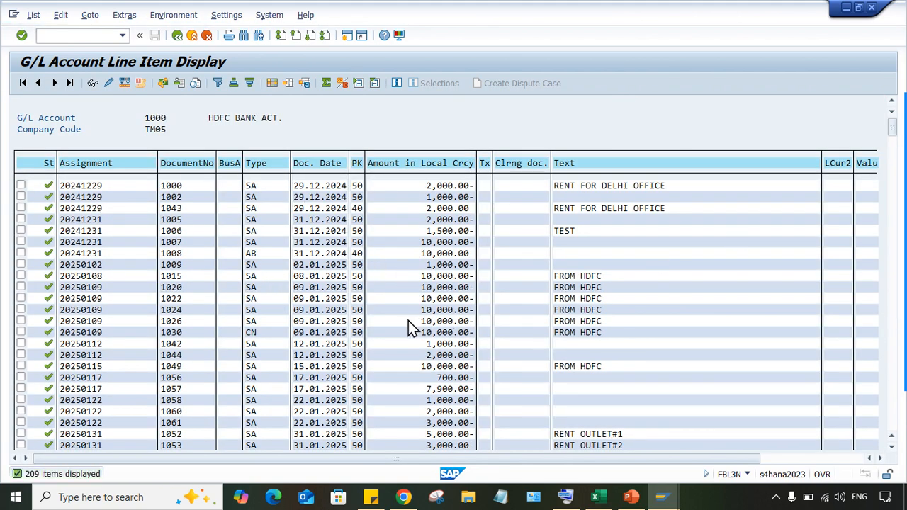
pyautogui.scroll(-5, 408, 322)
pyautogui.scroll(-6, 298, 343)
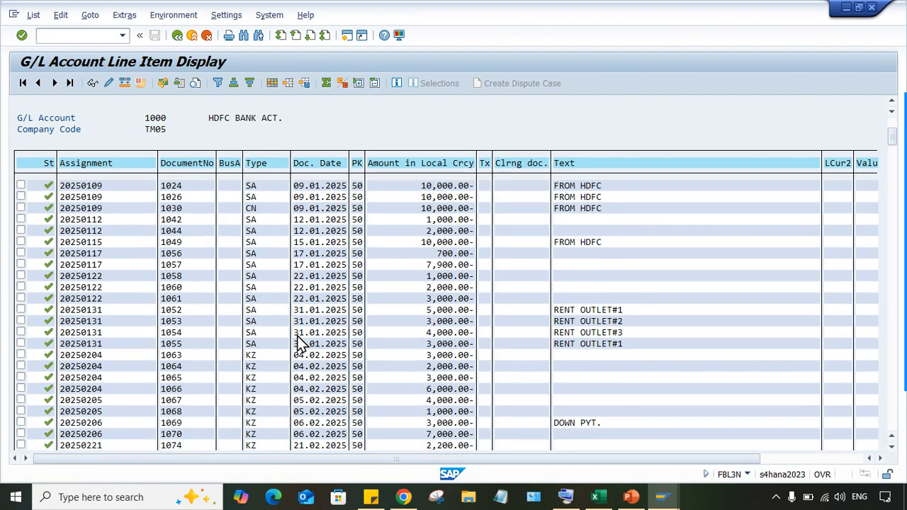
# - Return to the line item selection and display the open items of G/L account 1000 in company code TM05
pyautogui.scroll(-1, 383, 361)
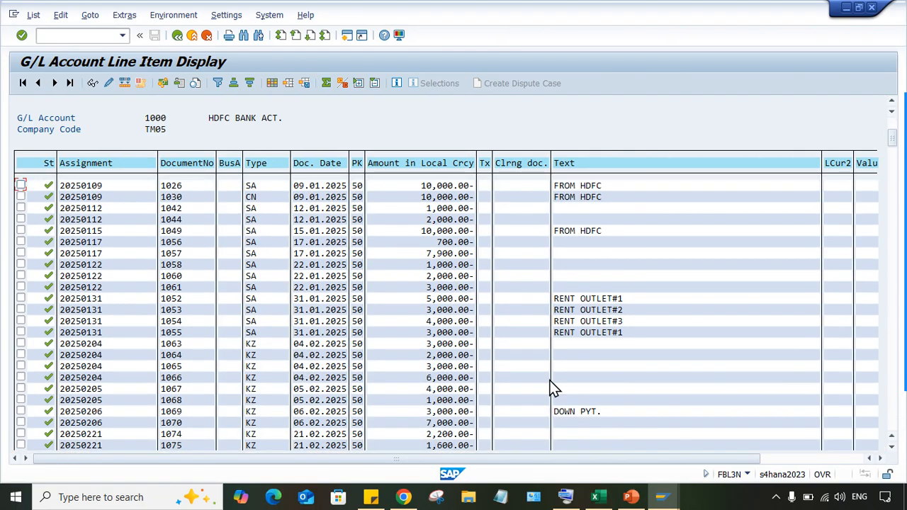
pyautogui.click(179, 36)
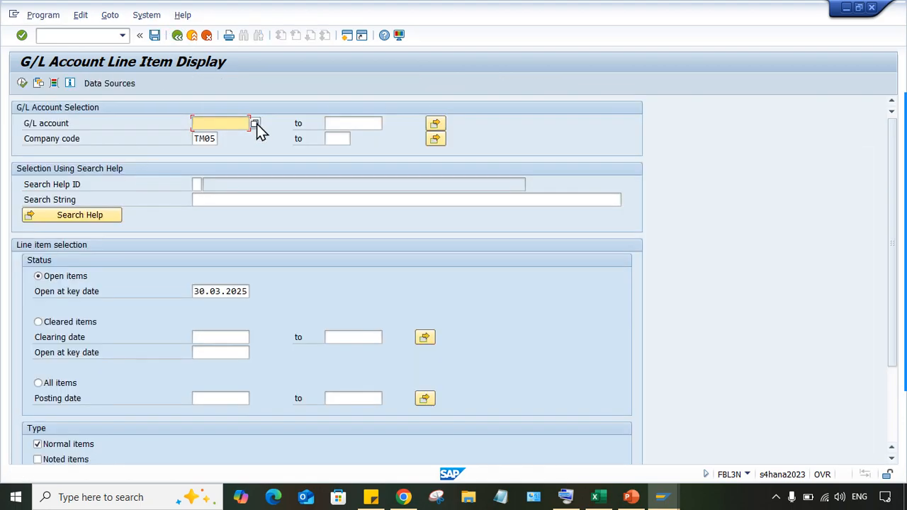
pyautogui.write('1000')
pyautogui.click(24, 84)
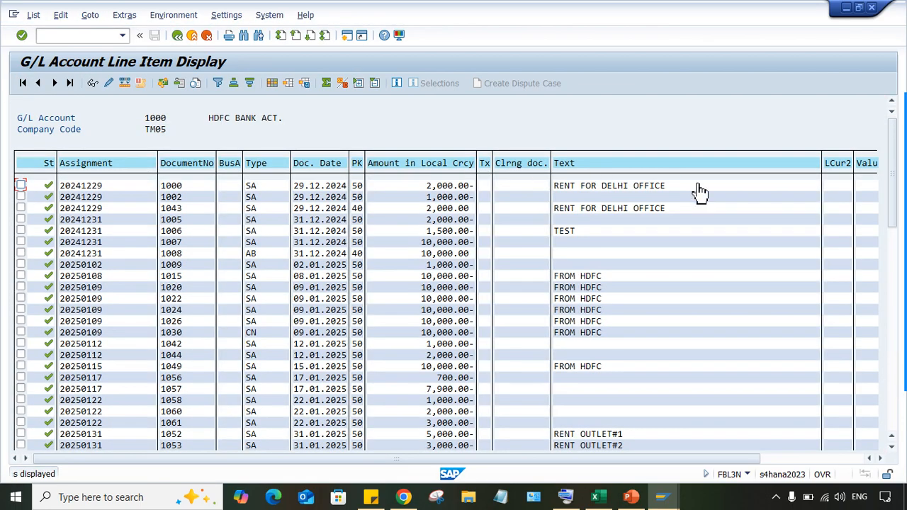
# - Switch to the Reset Transaction Data session, turn off Test Run and execute the reset for company code TM05
pyautogui.click(662, 496)
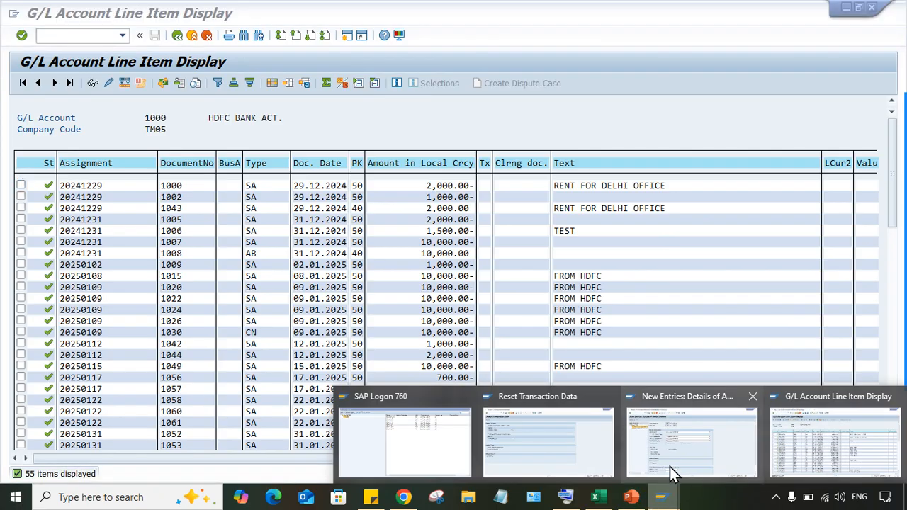
pyautogui.click(556, 464)
pyautogui.click(49, 338)
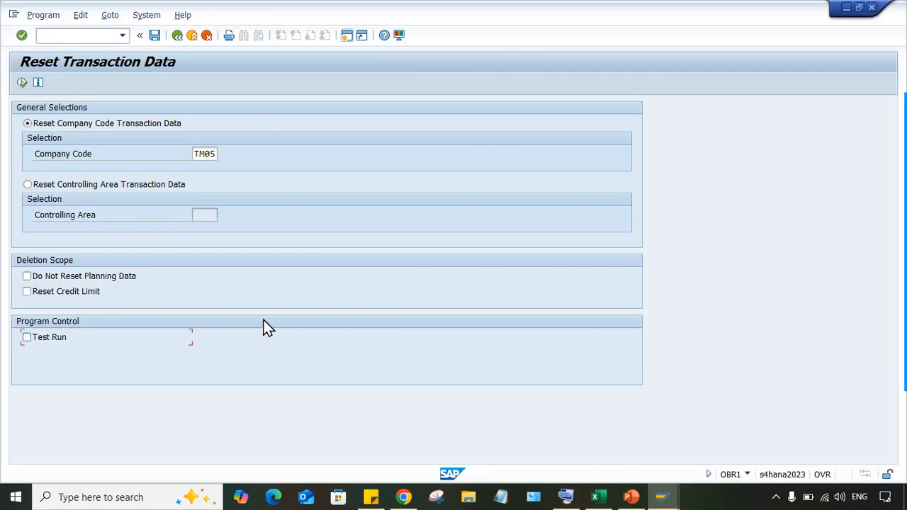
pyautogui.click(22, 83)
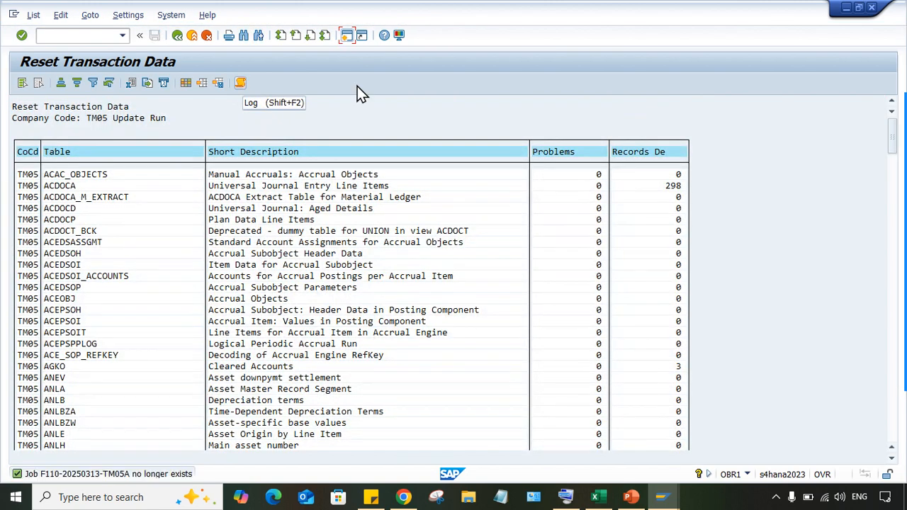
# - Switch back to the G/L line item session and rerun the open item display for account 1000 in TM05
pyautogui.click(646, 496)
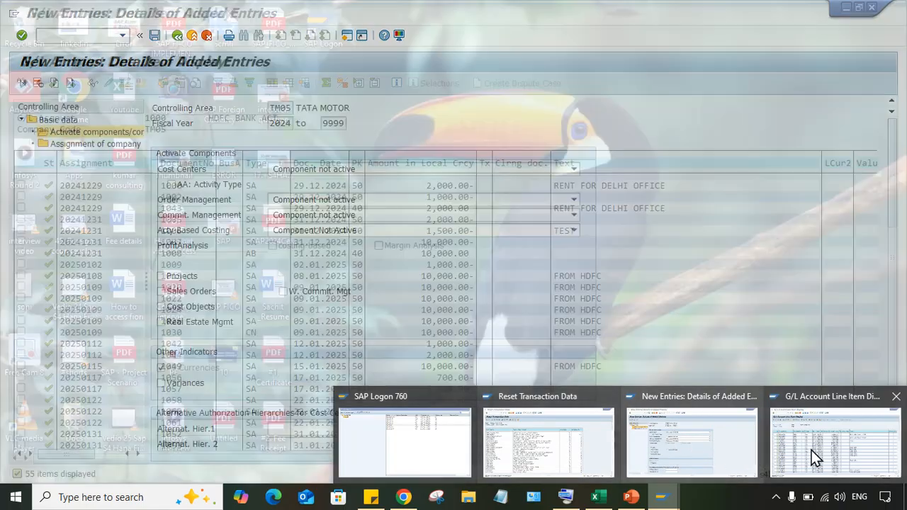
pyautogui.click(812, 447)
pyautogui.click(177, 36)
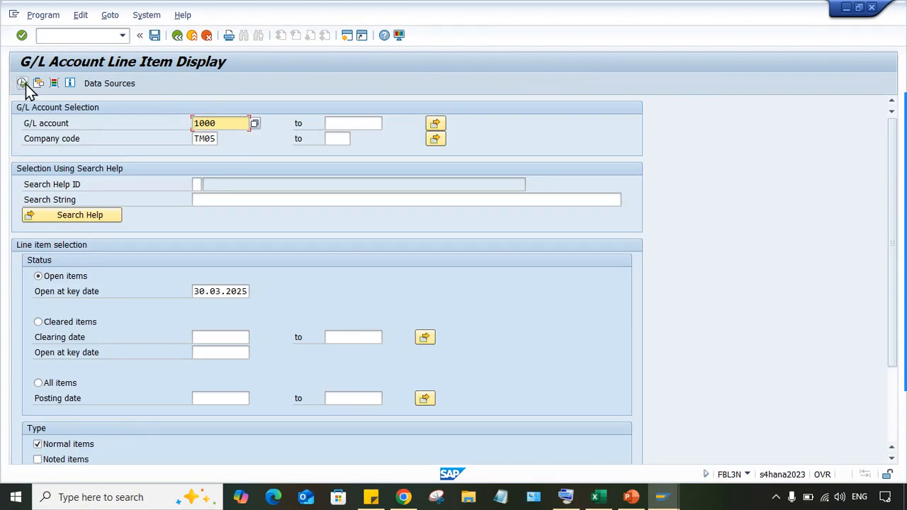
pyautogui.click(24, 84)
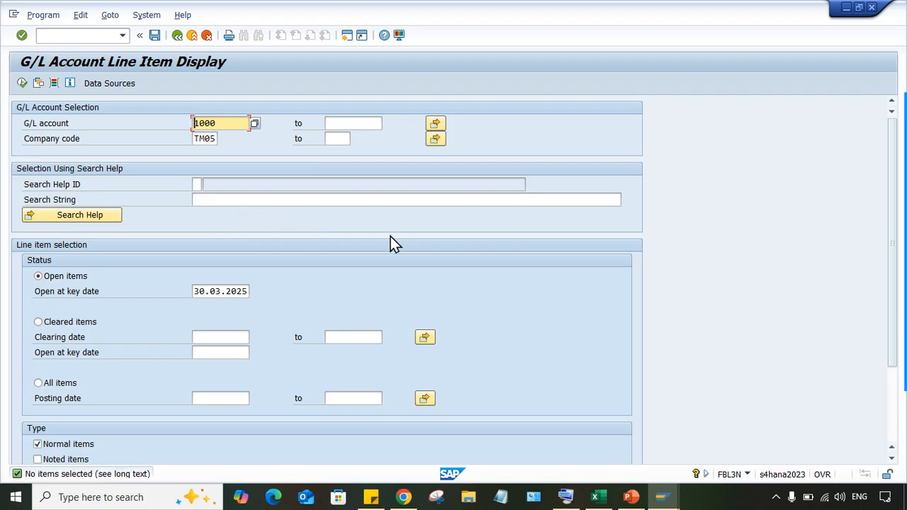
# - Start transaction FS00 and expand the asset and expense account groups of company code TM05 to check their G/L accounts
pyautogui.click(87, 34)
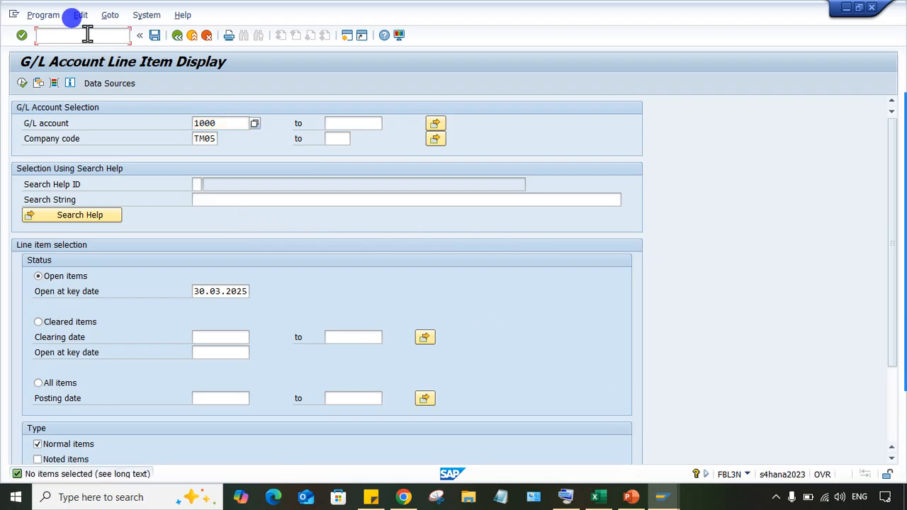
pyautogui.write('/NFS00')
pyautogui.press('Return')
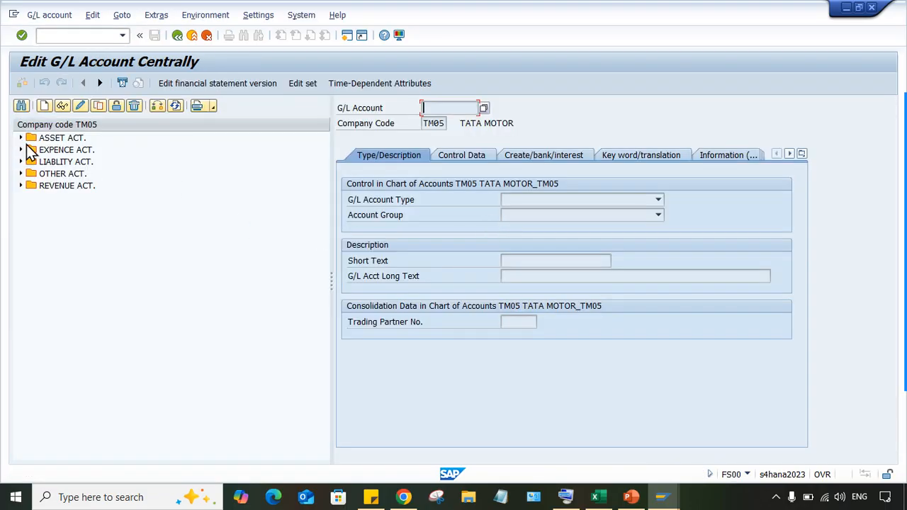
pyautogui.click(21, 138)
pyautogui.click(99, 162)
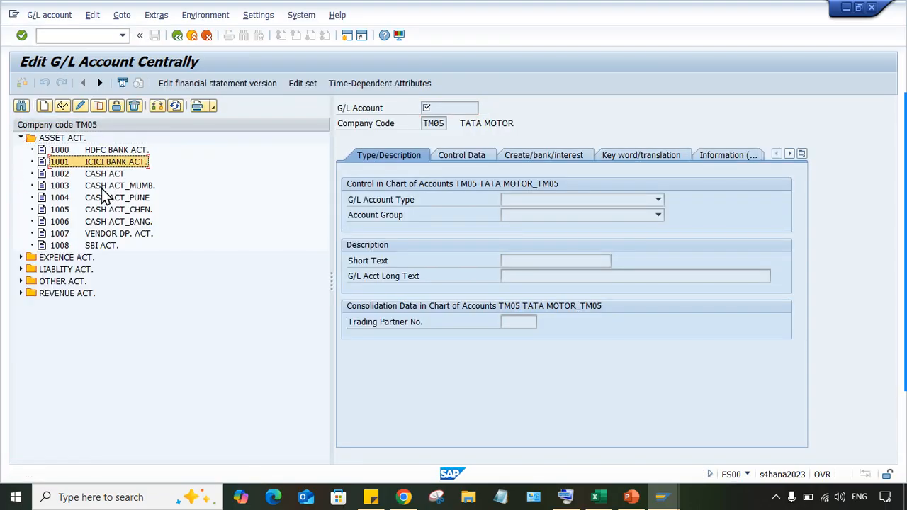
pyautogui.click(20, 257)
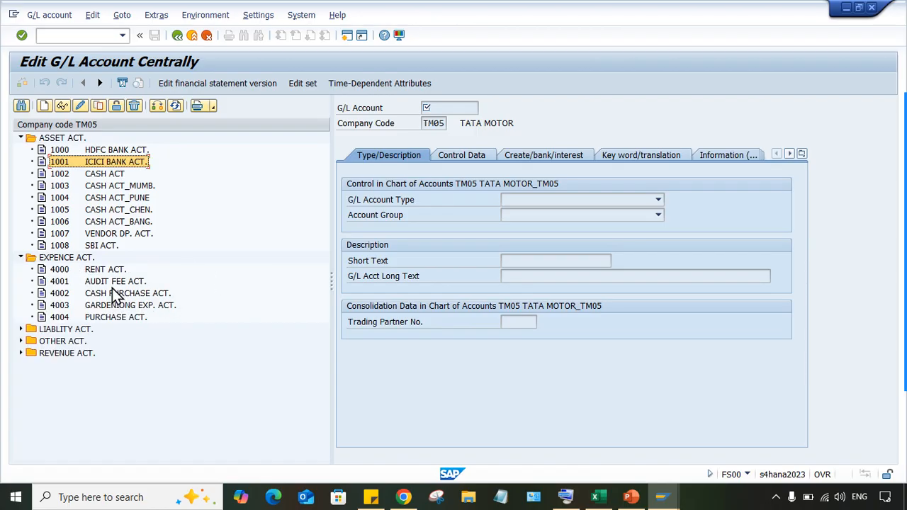
pyautogui.click(113, 282)
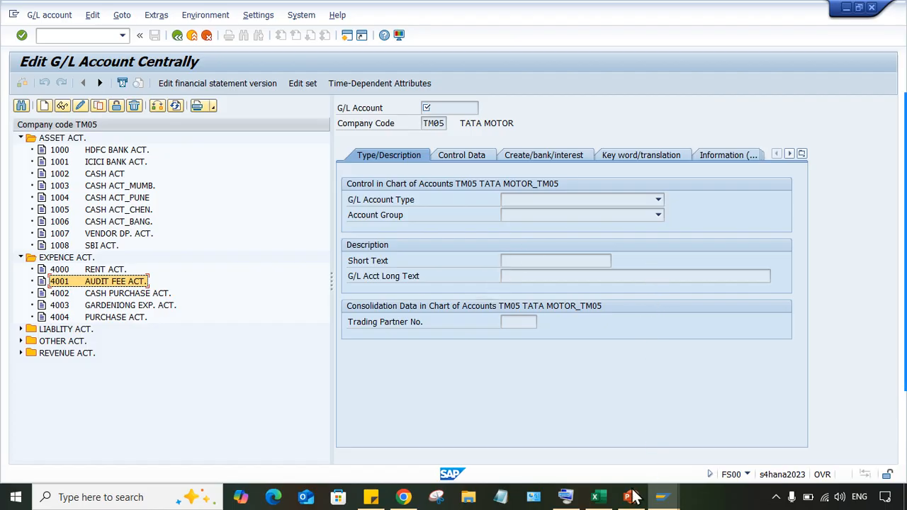
# - Switch to the Resetting Transaction Data presentation in PowerPoint and show slide 2, Purpose of OBR1
pyautogui.moveTo(638, 489)
pyautogui.click(643, 435)
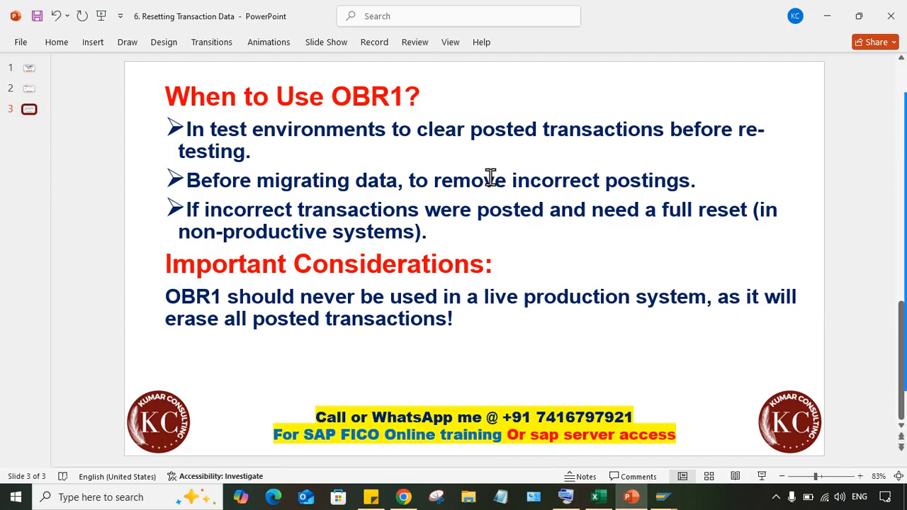
pyautogui.click(29, 89)
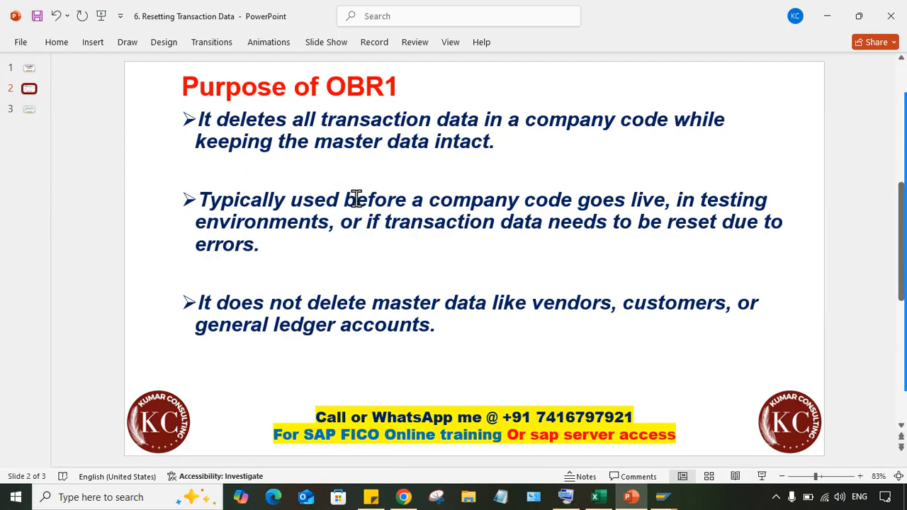